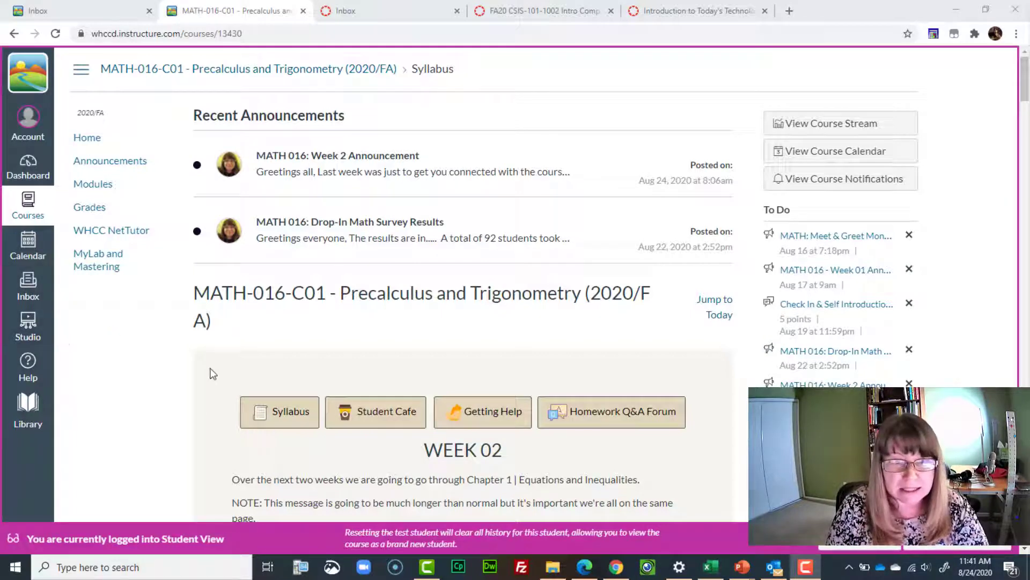
Open the 1.1 Section Support Materials assignment from the Course Summary list.
{"action": "scroll", "coordinate": [212, 372], "scroll_direction": "down", "scroll_amount": 4}
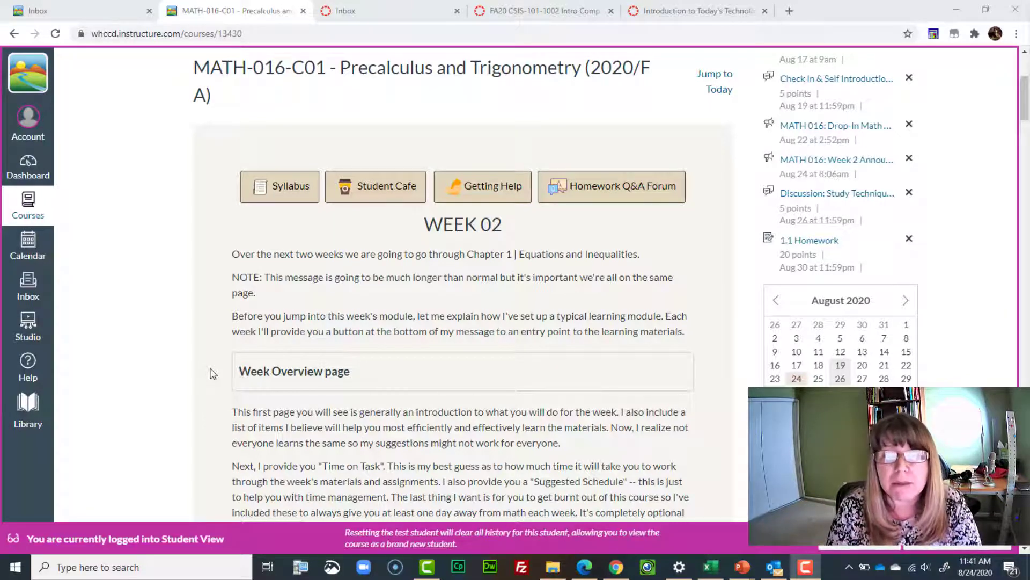
{"action": "scroll", "coordinate": [212, 373], "scroll_direction": "down", "scroll_amount": 20}
{"action": "scroll", "coordinate": [209, 373], "scroll_direction": "up", "scroll_amount": 8}
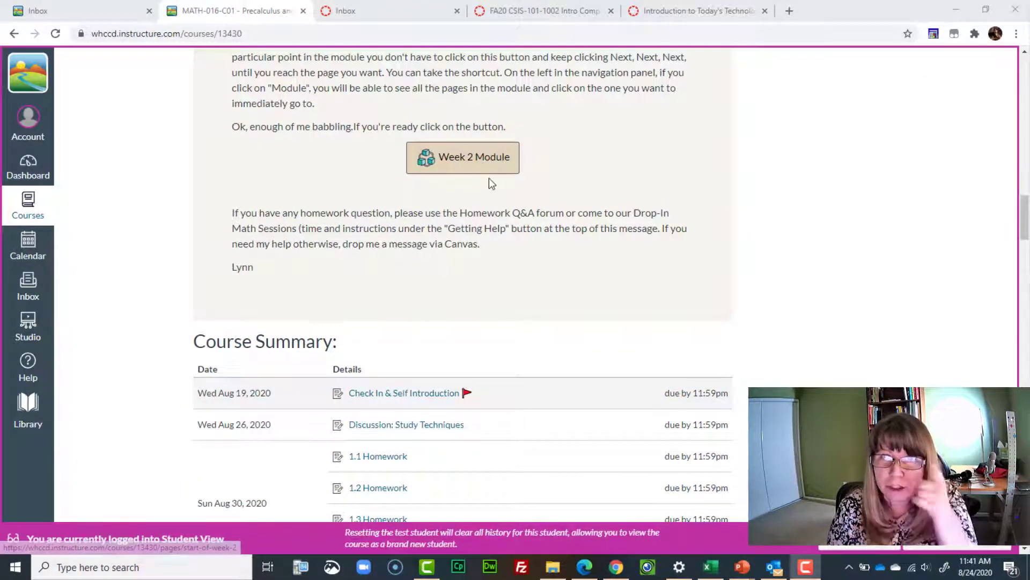
{"action": "scroll", "coordinate": [337, 205], "scroll_direction": "down", "scroll_amount": 3}
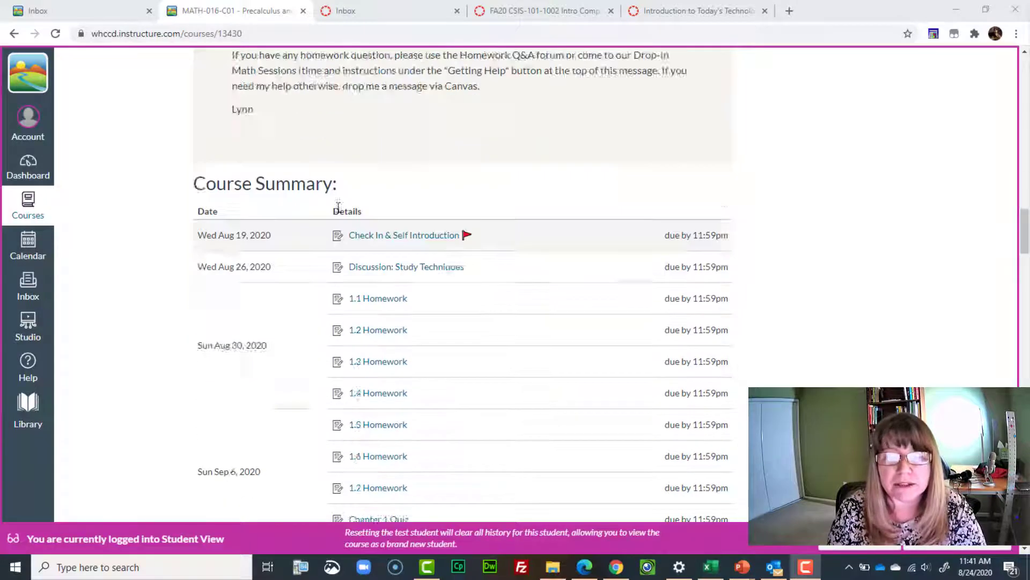
{"action": "scroll", "coordinate": [338, 207], "scroll_direction": "down", "scroll_amount": 20}
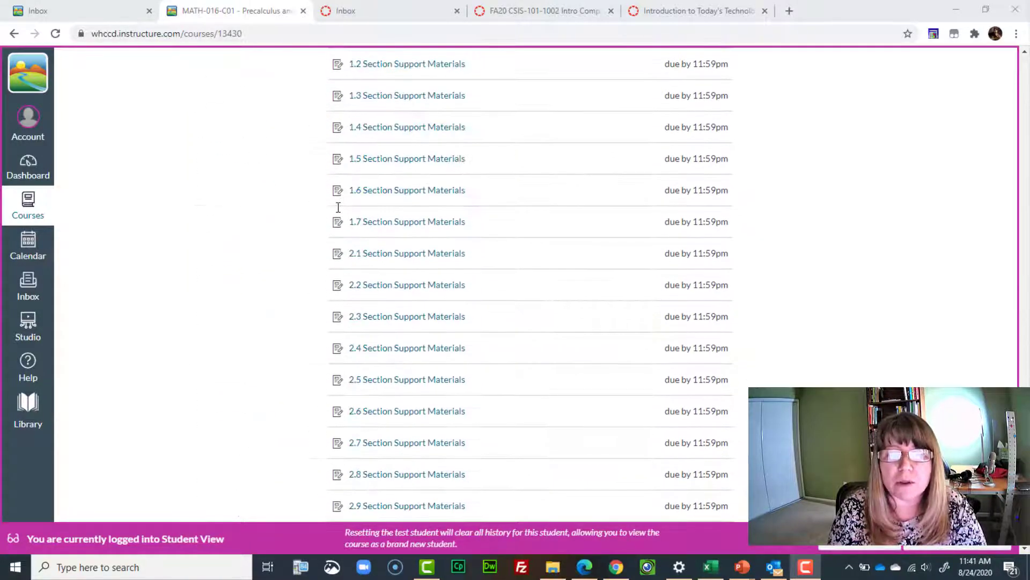
{"action": "scroll", "coordinate": [366, 164], "scroll_direction": "up", "scroll_amount": 8}
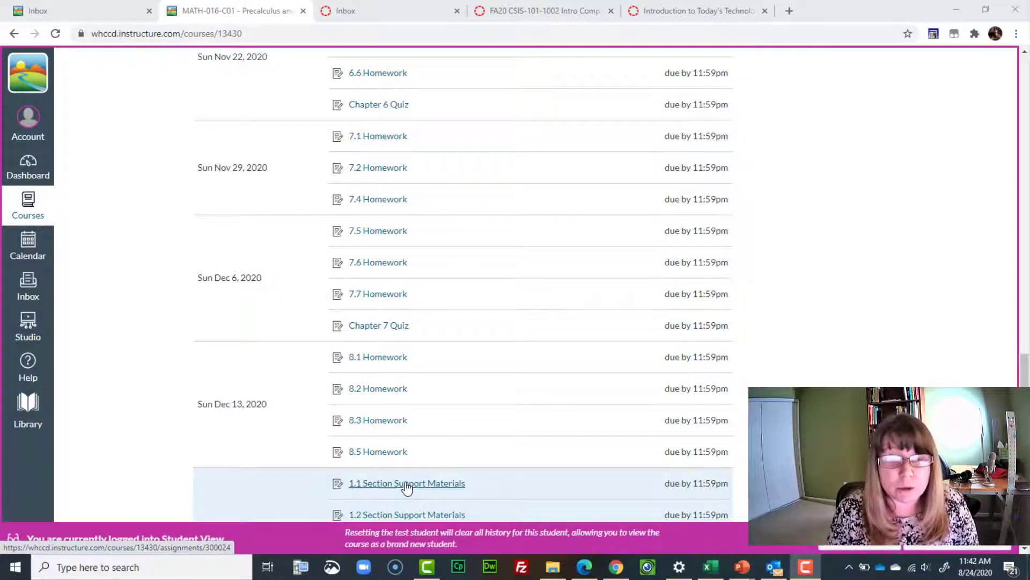
{"action": "left_click", "coordinate": [406, 484]}
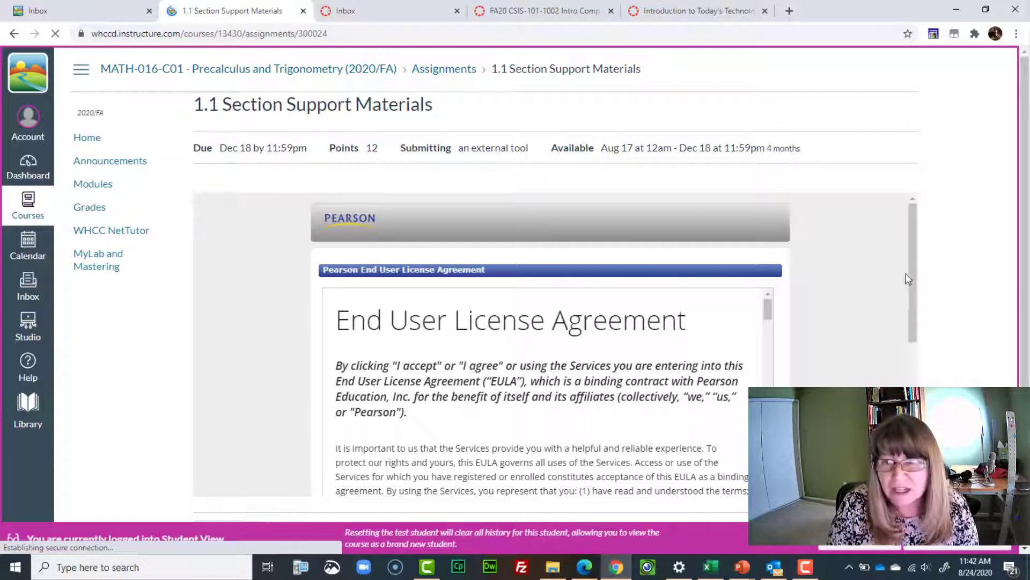
Read through and accept Pearson's End User License Agreement.
{"action": "scroll", "coordinate": [912, 272], "scroll_direction": "down", "scroll_amount": 1}
{"action": "scroll", "coordinate": [919, 317], "scroll_direction": "down", "scroll_amount": 4}
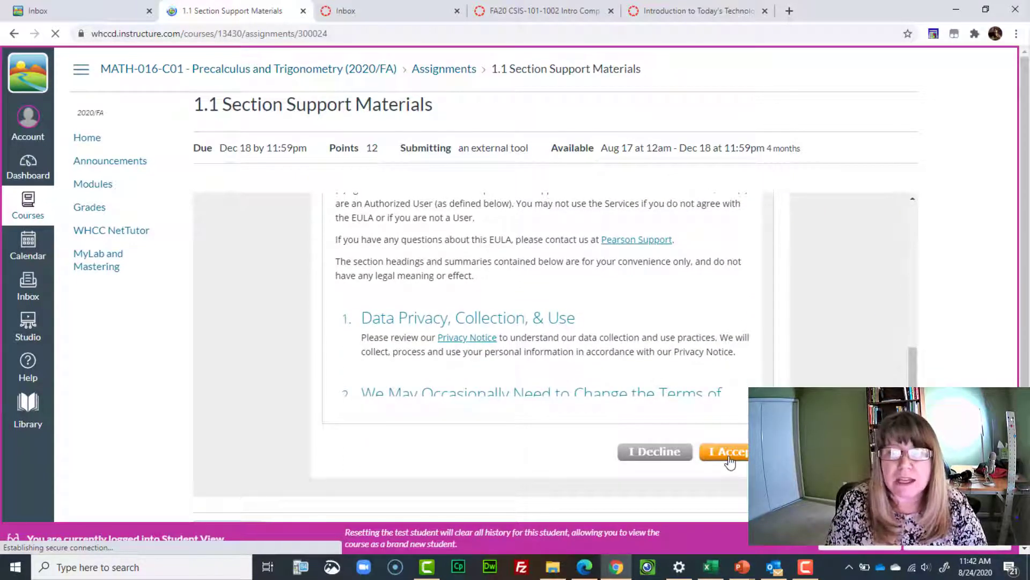
{"action": "scroll", "coordinate": [769, 334], "scroll_direction": "down", "scroll_amount": 10}
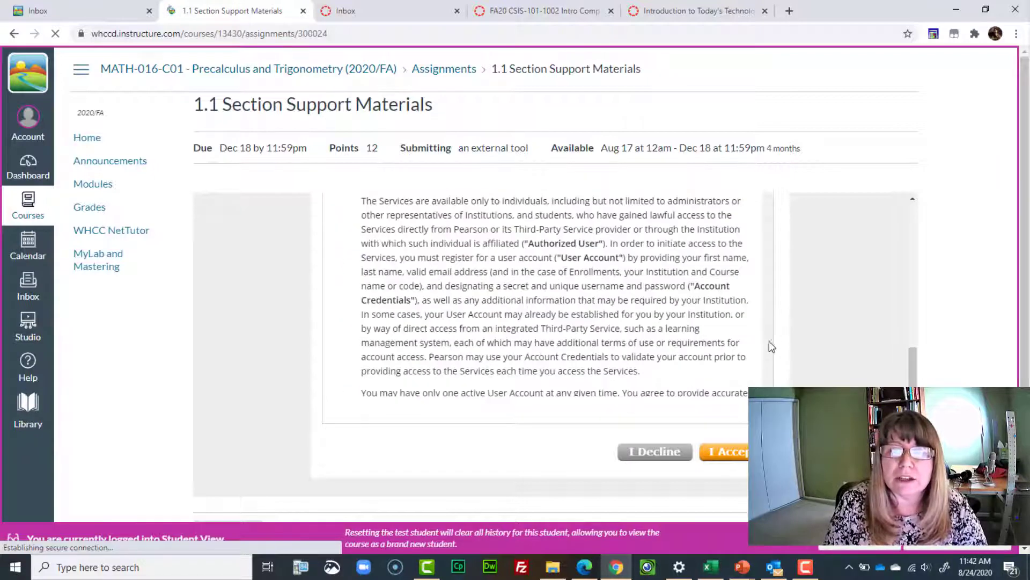
{"action": "left_click", "coordinate": [740, 454]}
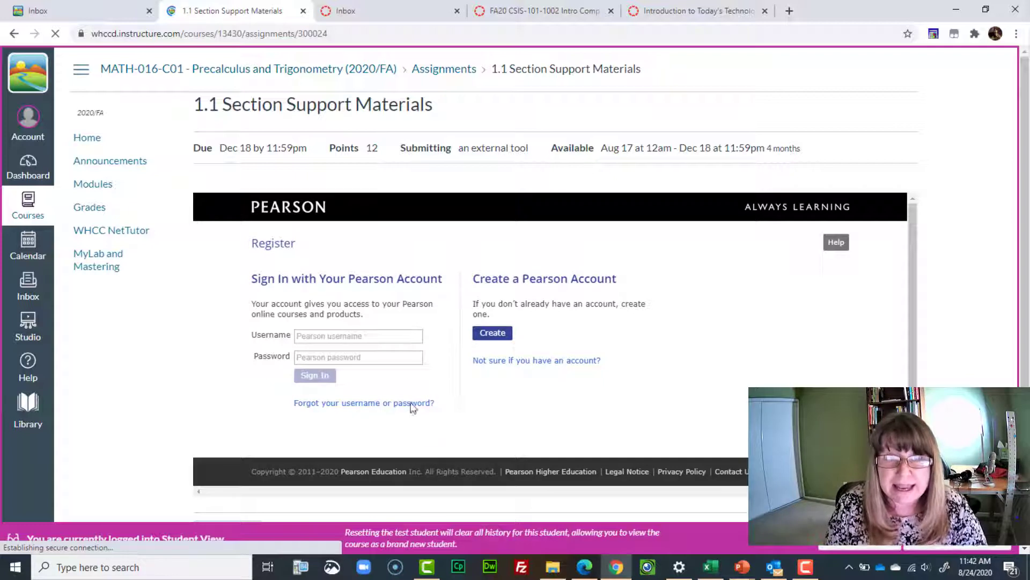
Try the Pearson Username and Password sign-in fields, then choose to create a new Pearson account.
{"action": "left_click", "coordinate": [312, 336]}
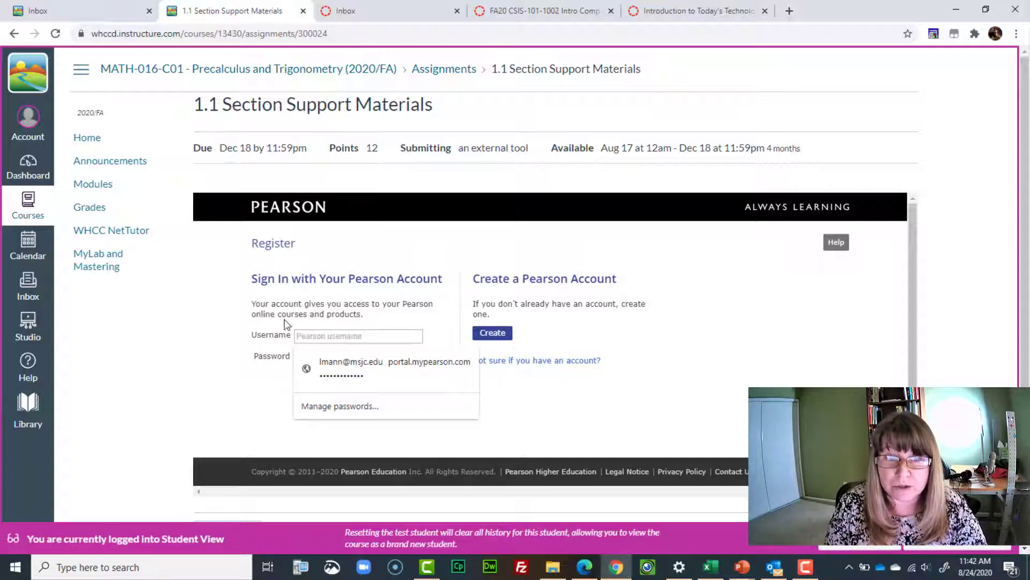
{"action": "left_click", "coordinate": [271, 328]}
{"action": "left_click", "coordinate": [305, 354]}
{"action": "left_click", "coordinate": [251, 373]}
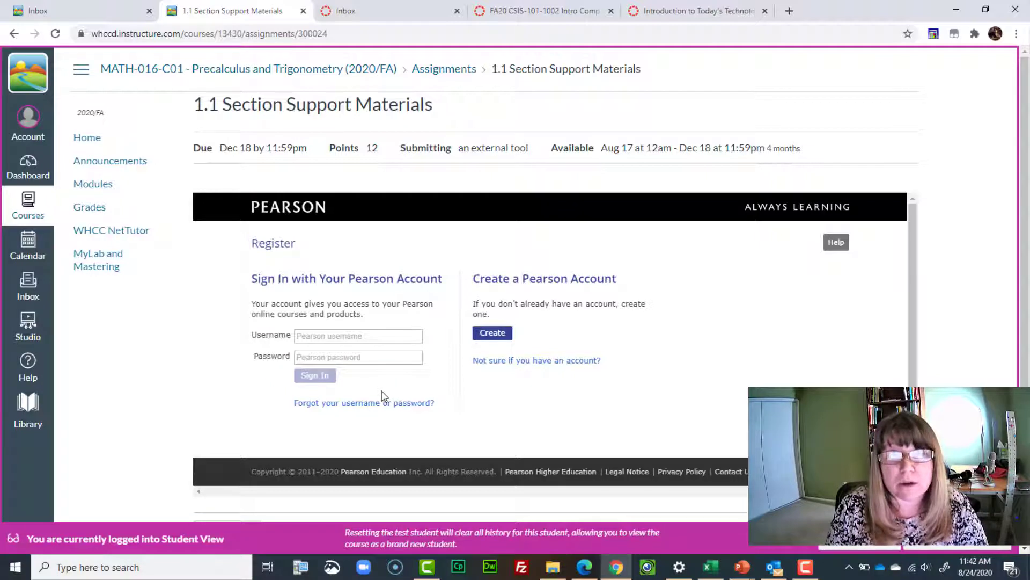
{"action": "left_click", "coordinate": [483, 334]}
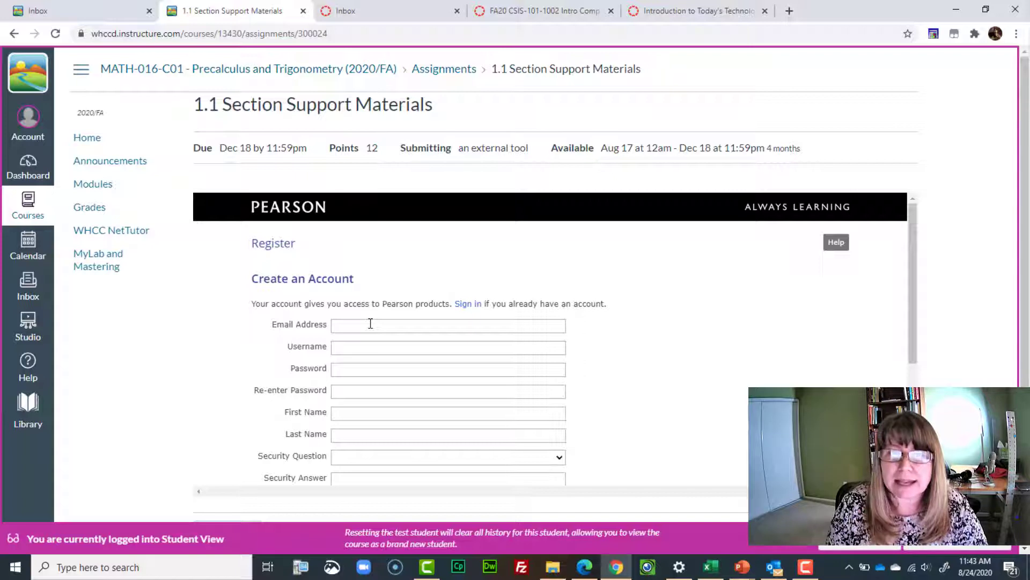
Fill in the student's e-mail, reuse it as the username, and enter and confirm the password.
{"action": "left_click", "coordinate": [370, 323]}
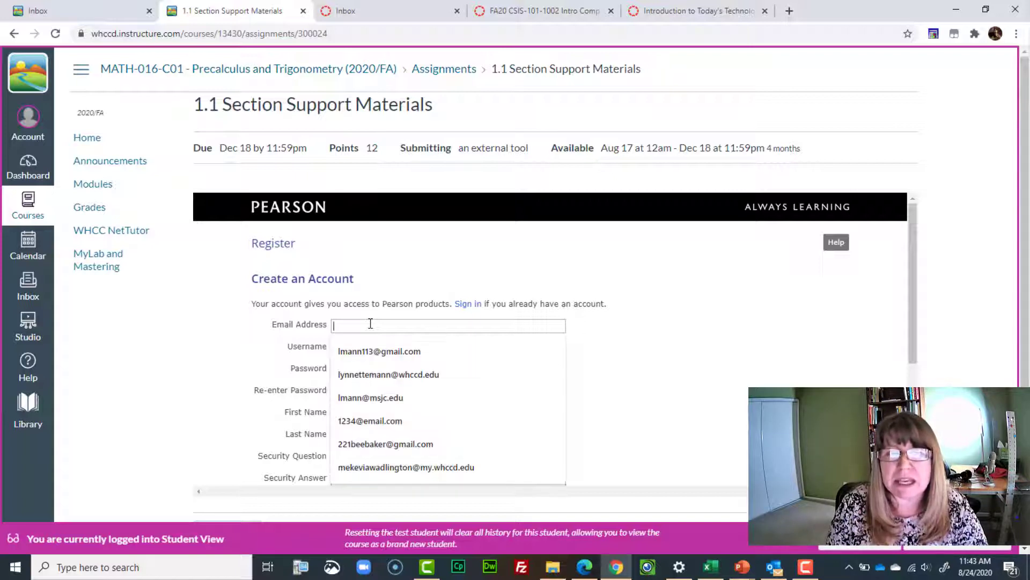
{"action": "left_click", "coordinate": [386, 444]}
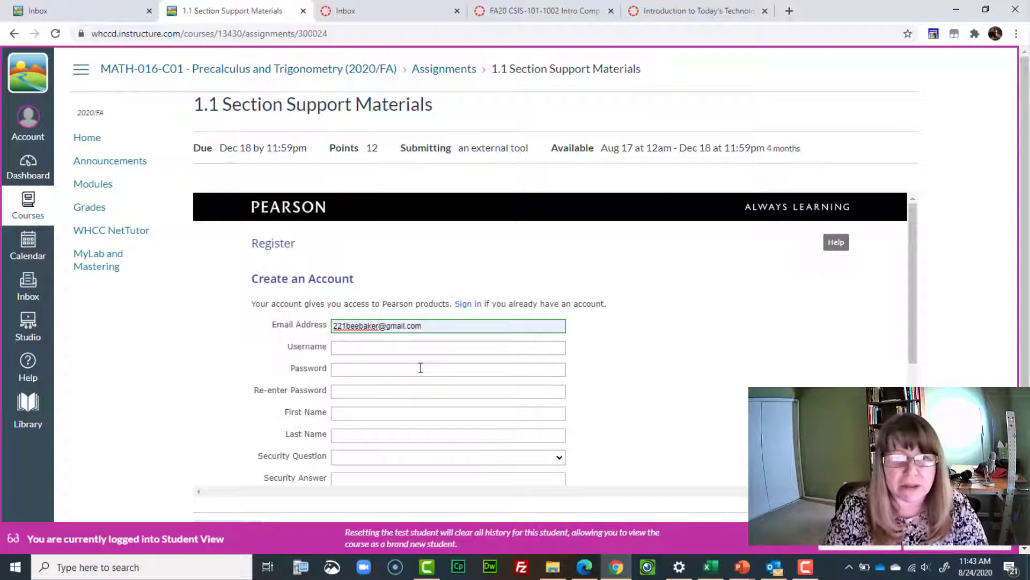
{"action": "left_click", "coordinate": [382, 343]}
{"action": "key", "text": "ctrl+v"}
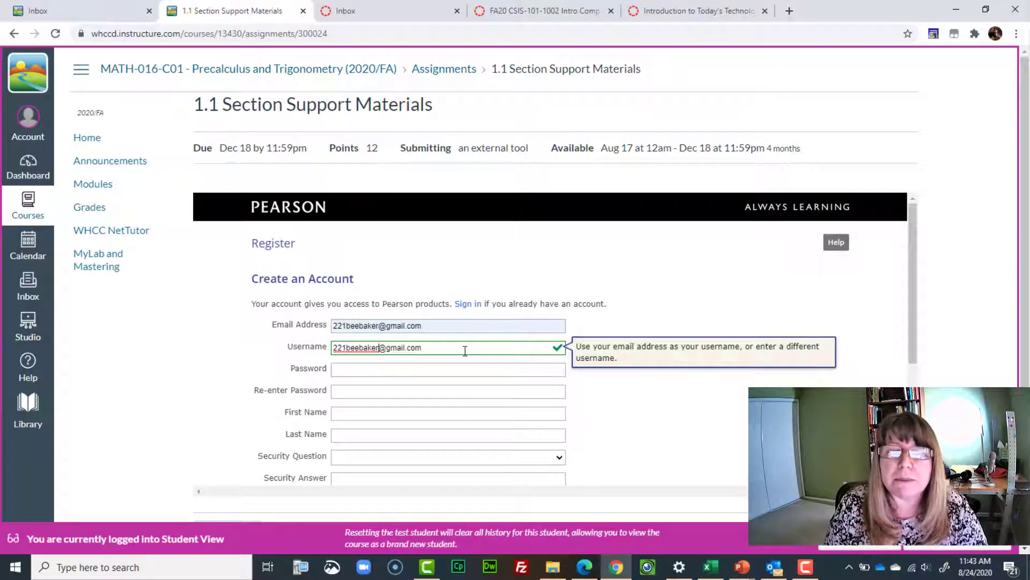
{"action": "left_click", "coordinate": [387, 370]}
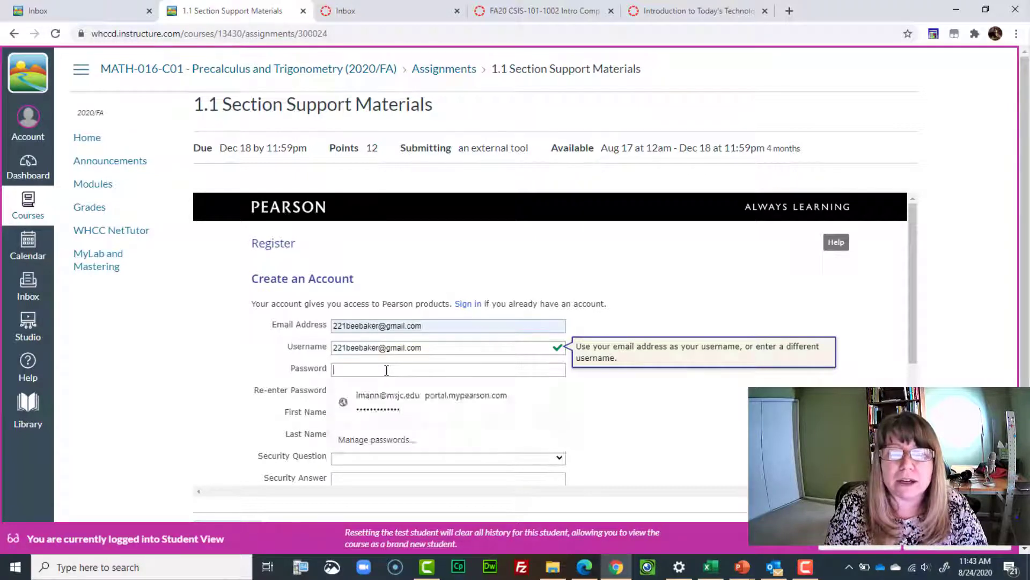
{"action": "key", "text": "ctrl+v"}
{"action": "left_click", "coordinate": [344, 391]}
{"action": "key", "text": "ctrl+v"}
Enter the student's first and last name.
{"action": "left_click", "coordinate": [349, 412]}
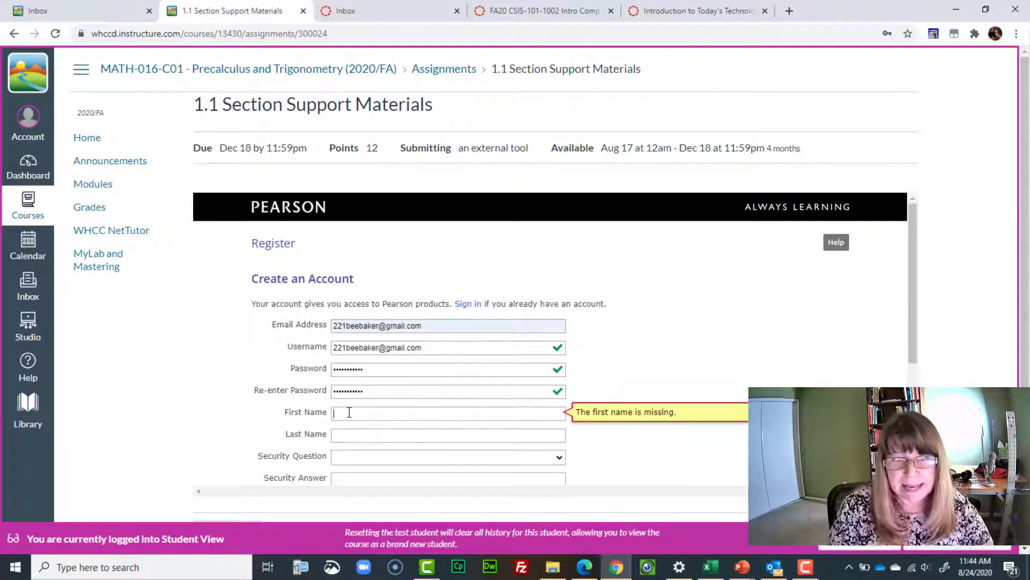
{"action": "type", "text": "Lynnette"}
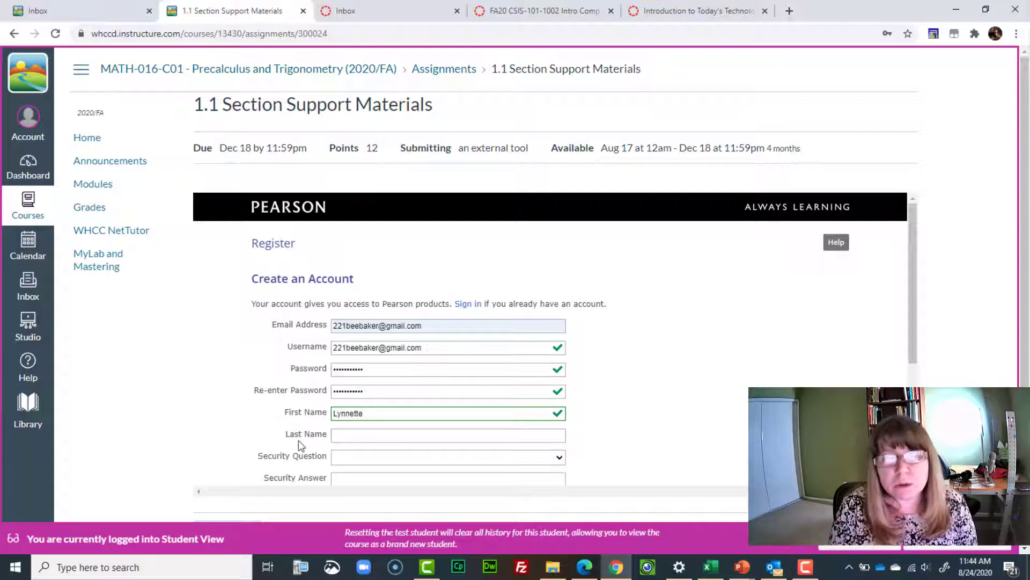
{"action": "left_click", "coordinate": [341, 434]}
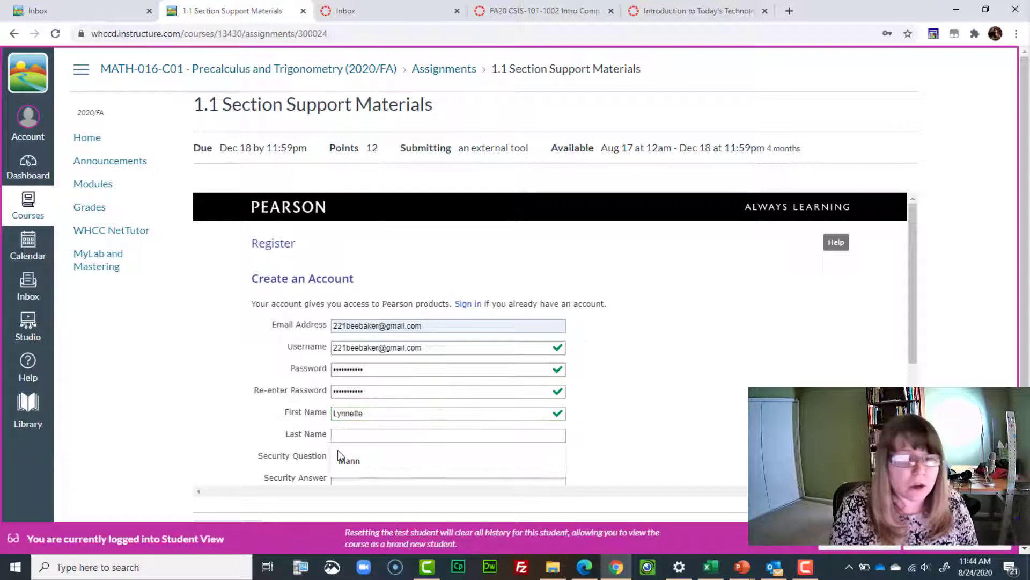
{"action": "left_click", "coordinate": [344, 459]}
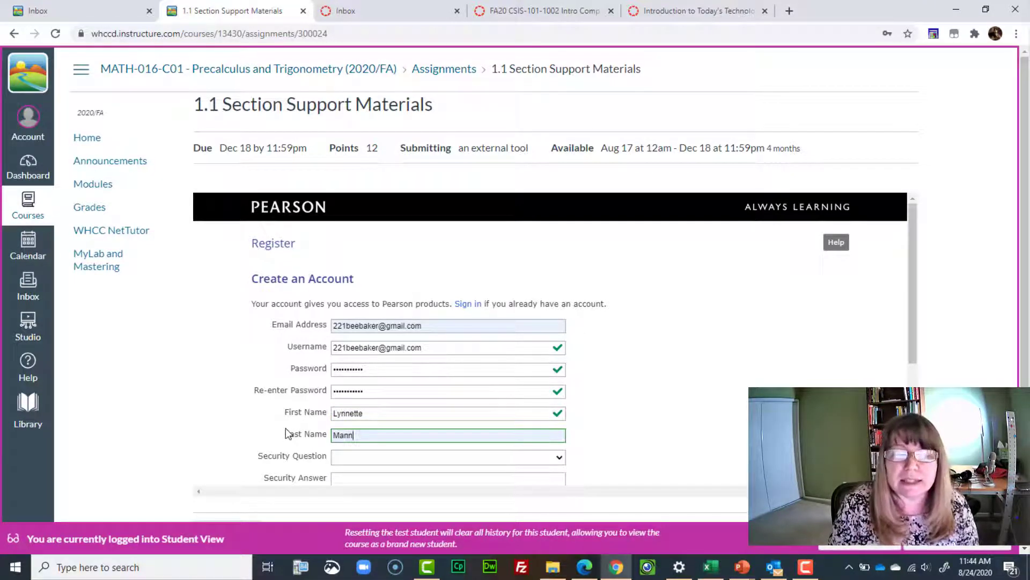
Choose the father's middle name security question and enter its answer.
{"action": "left_click", "coordinate": [383, 457]}
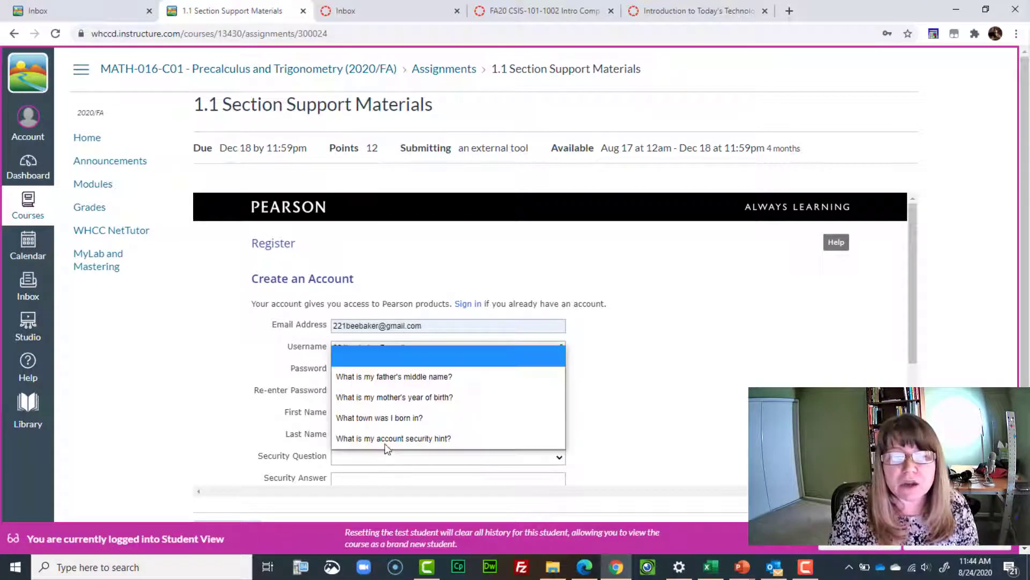
{"action": "left_click", "coordinate": [401, 374]}
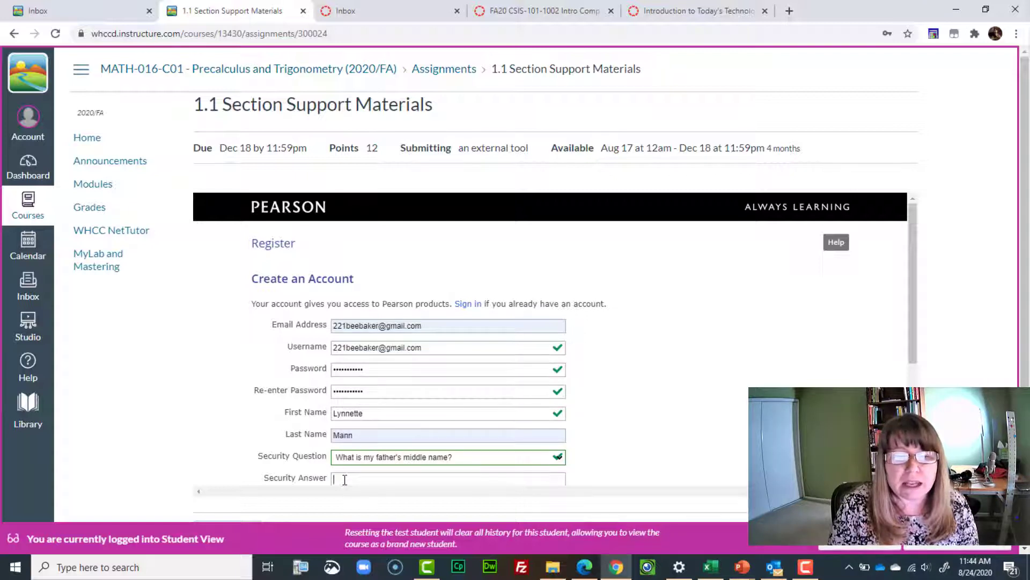
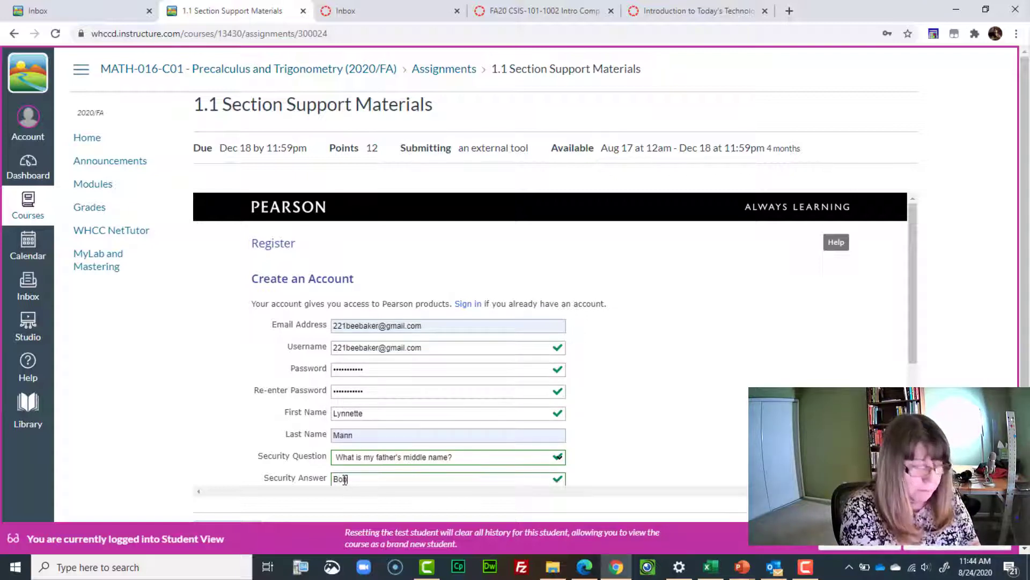
{"action": "left_click_drag", "start_coordinate": [913, 343], "coordinate": [913, 423]}
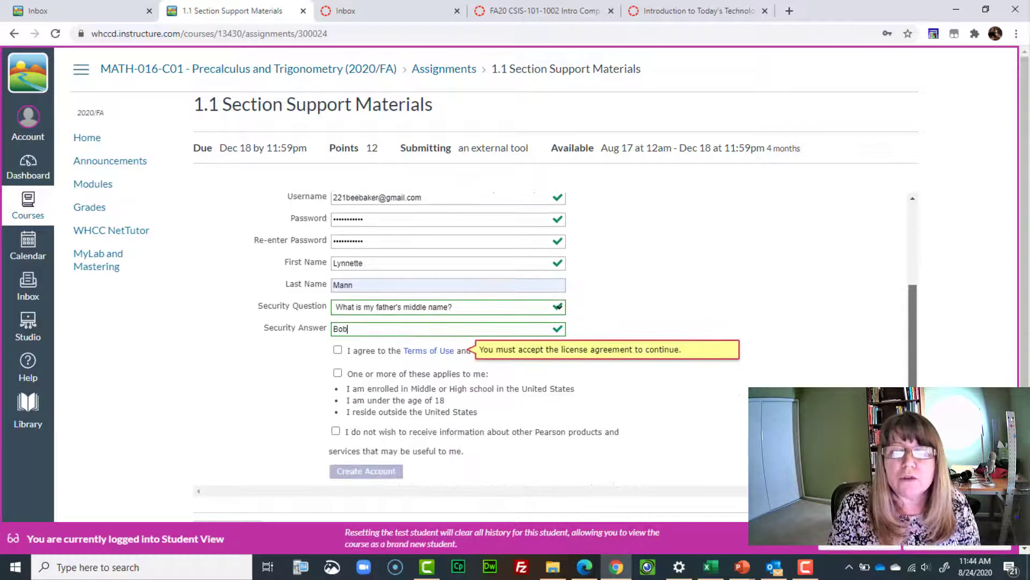
Agree to the Terms of Use, decline Pearson marketing information, and submit the new account.
{"action": "left_click", "coordinate": [338, 350]}
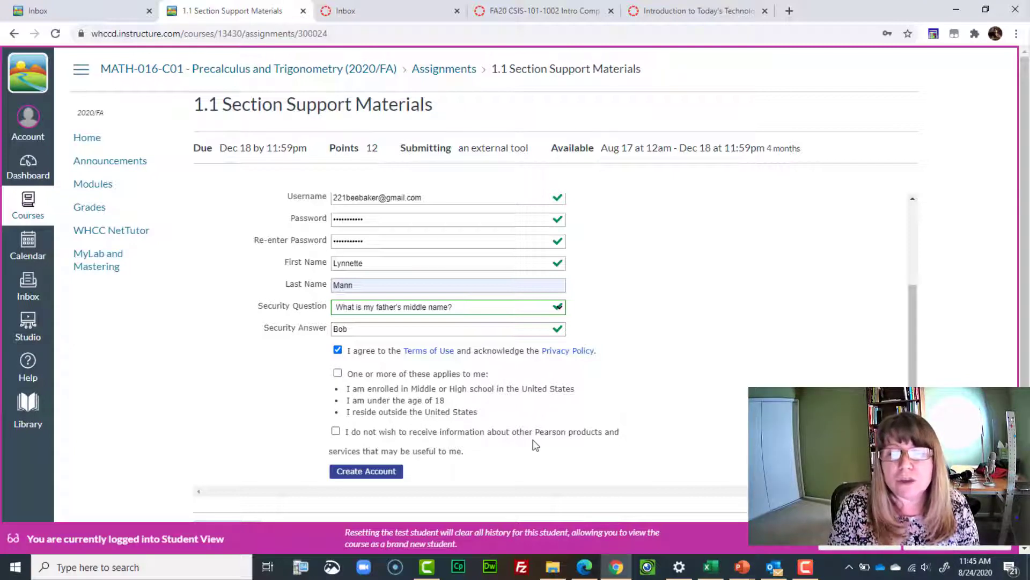
{"action": "left_click", "coordinate": [336, 431]}
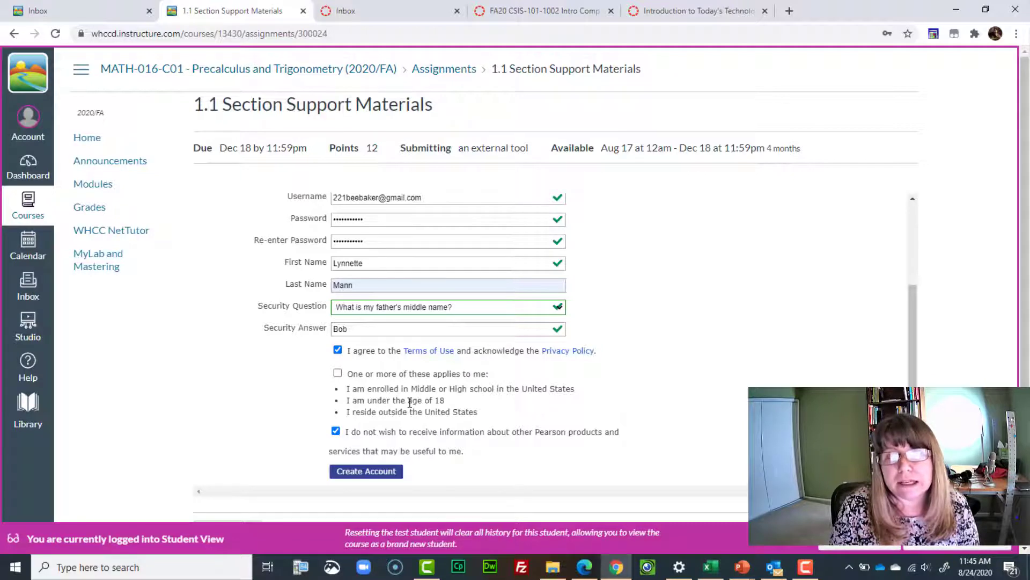
{"action": "left_click", "coordinate": [373, 472]}
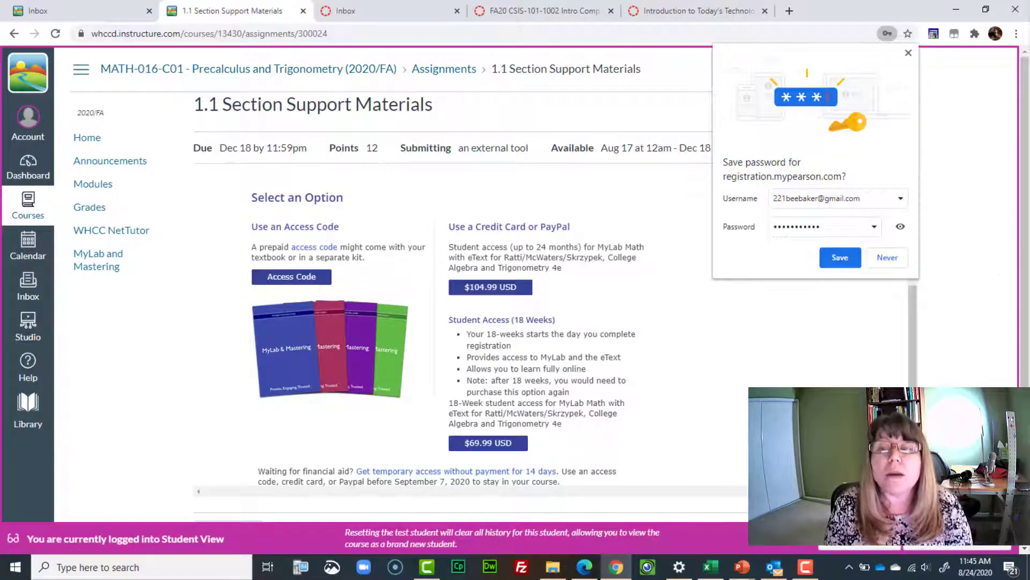
Dismiss Chrome's save-password offer and choose 14-day temporary access without payment.
{"action": "left_click", "coordinate": [908, 53]}
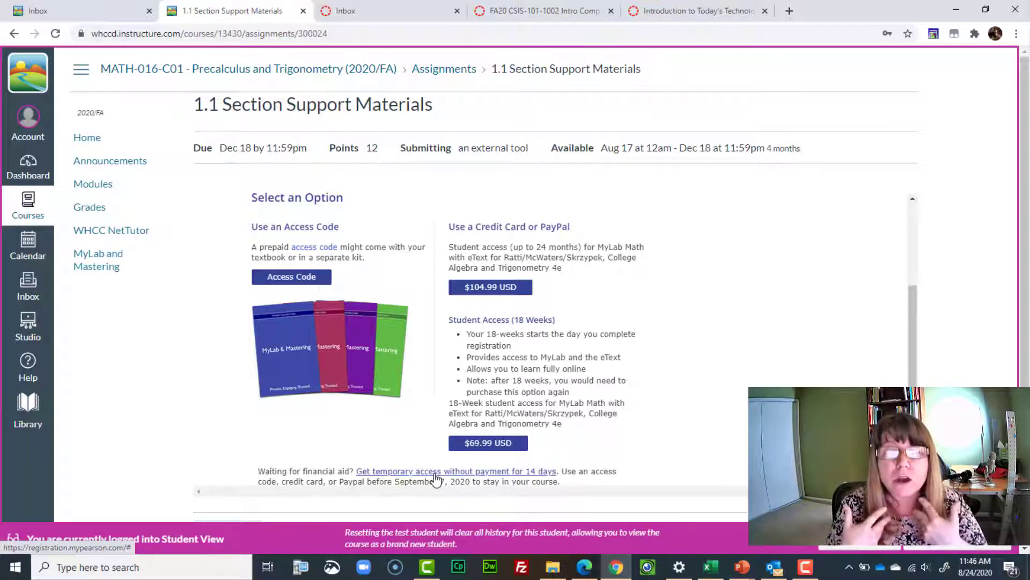
{"action": "left_click", "coordinate": [436, 473]}
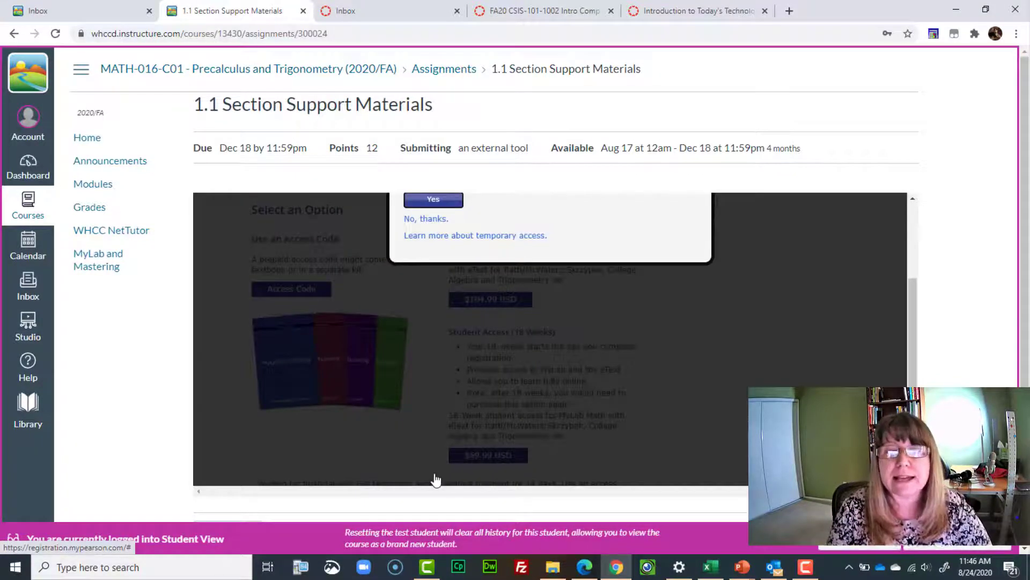
Confirm temporary access to MATH 016-C01.
{"action": "scroll", "coordinate": [668, 326], "scroll_direction": "up", "scroll_amount": 3}
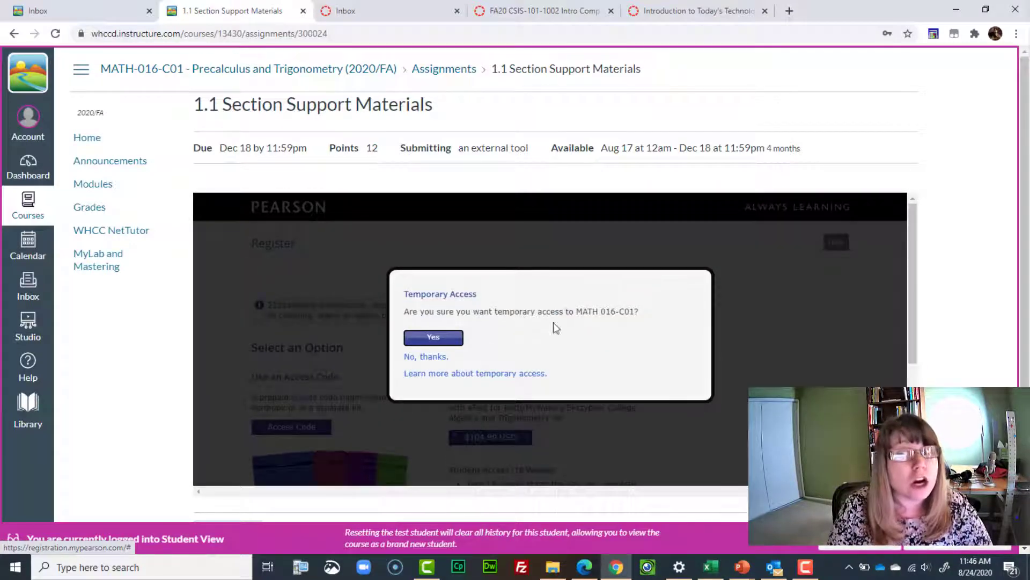
{"action": "left_click", "coordinate": [429, 343]}
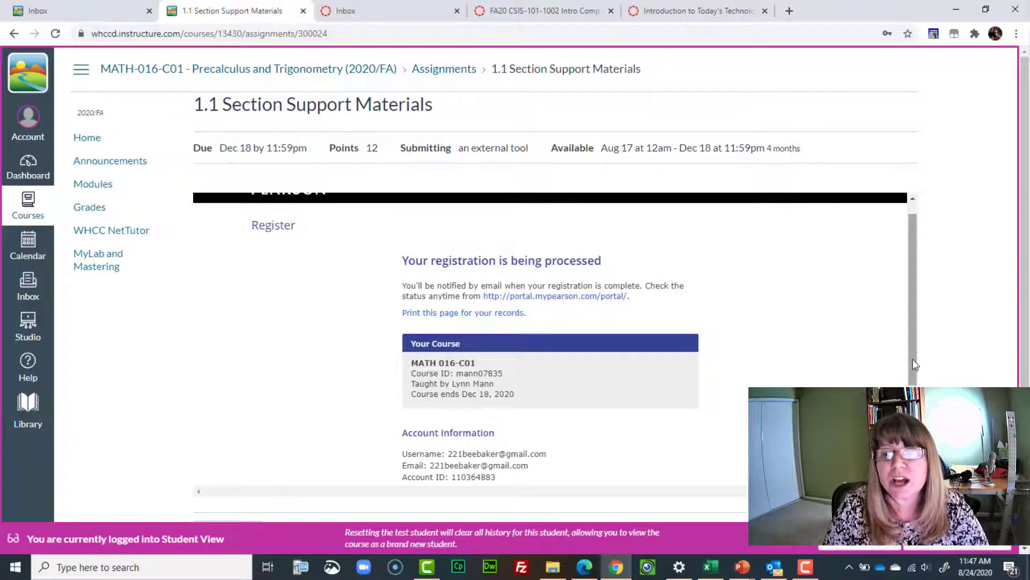
Open the Pearson portal link in a new tab and view the registration page.
{"action": "mouse_move", "coordinate": [915, 365]}
{"action": "left_mouse_down"}
{"action": "mouse_move", "coordinate": [914, 454]}
{"action": "mouse_move", "coordinate": [916, 373]}
{"action": "left_mouse_up"}
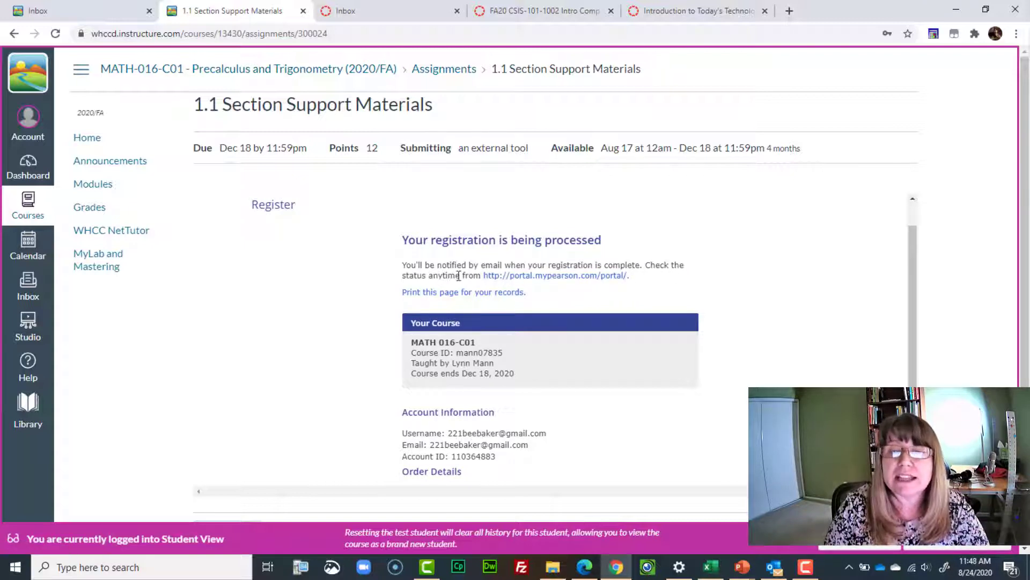
{"action": "right_click", "coordinate": [539, 277]}
{"action": "left_click", "coordinate": [549, 287]}
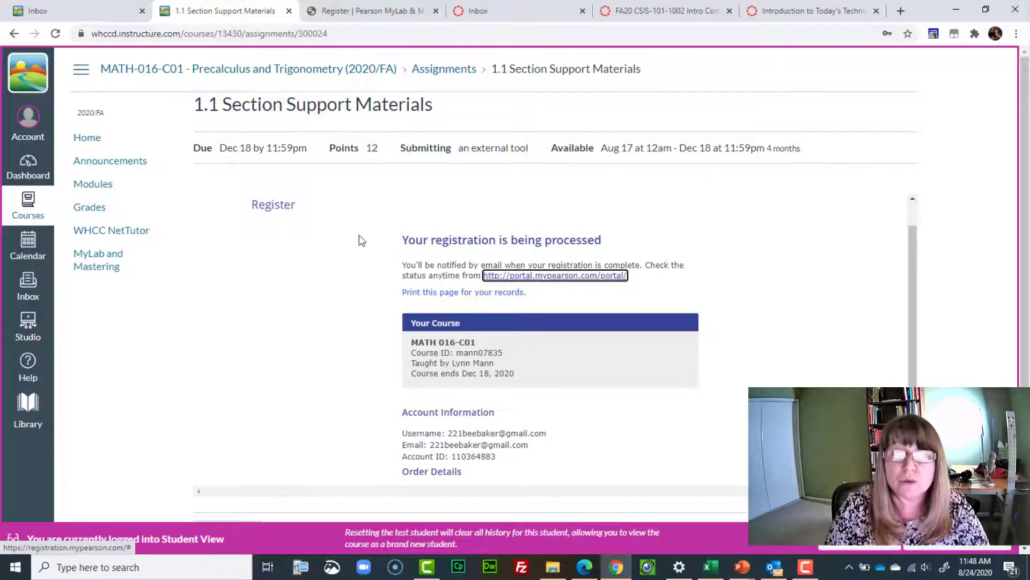
{"action": "left_click", "coordinate": [385, 18]}
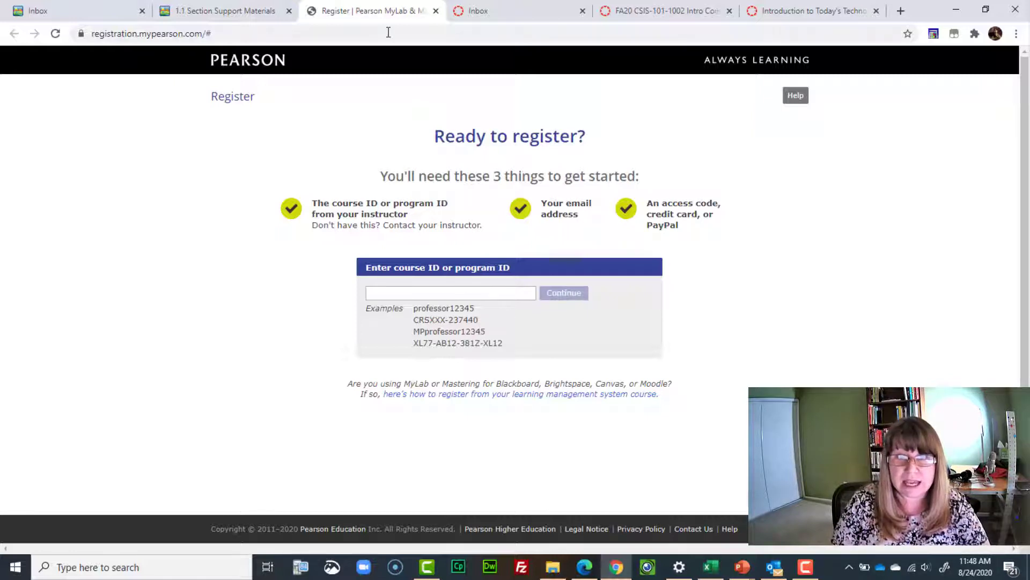
Return to the 1.1 Section Support Materials tab and reload the assignment page.
{"action": "left_click", "coordinate": [252, 12]}
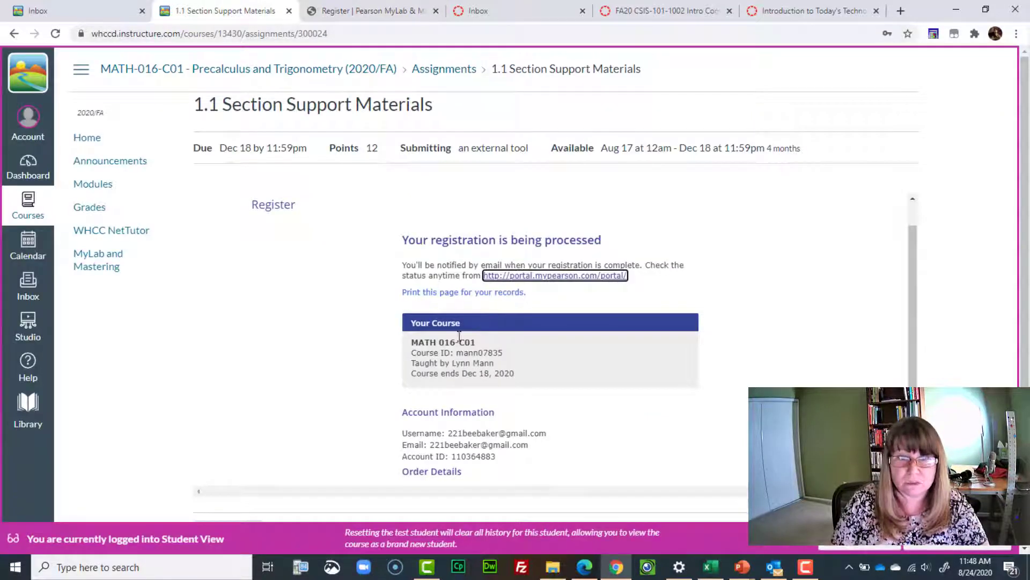
{"action": "scroll", "coordinate": [563, 442], "scroll_direction": "down", "scroll_amount": 3}
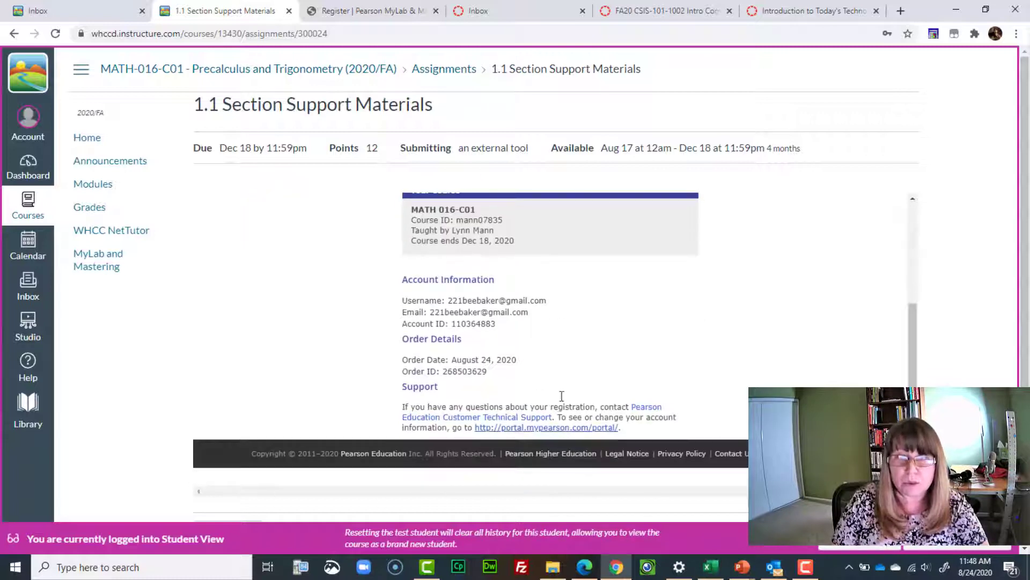
{"action": "scroll", "coordinate": [574, 357], "scroll_direction": "up", "scroll_amount": 3}
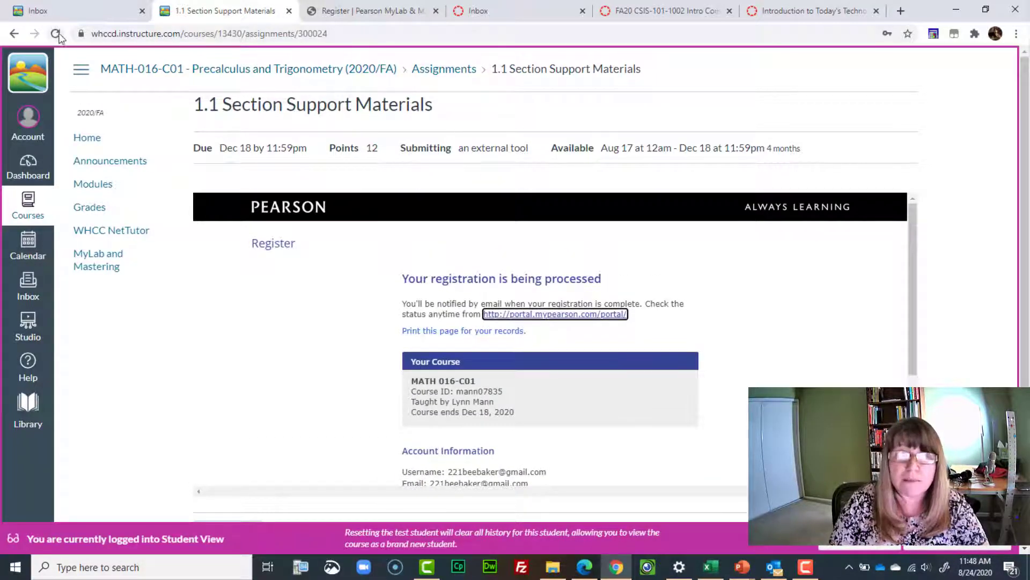
{"action": "left_click", "coordinate": [55, 34]}
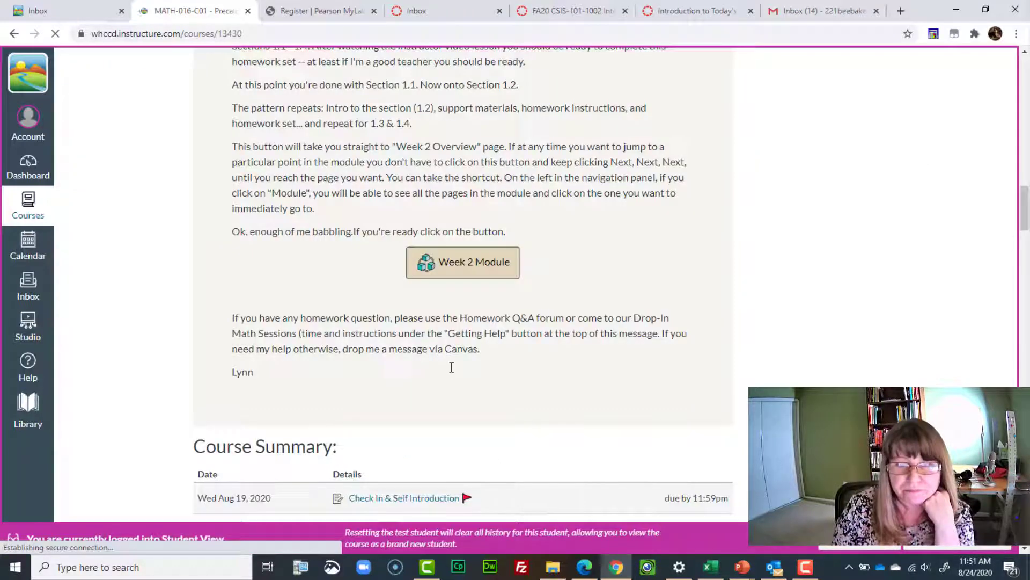
Reopen 1.1 Section Support Materials to show the Do Homework list of 12 media items.
{"action": "scroll", "coordinate": [451, 371], "scroll_direction": "down", "scroll_amount": 15}
{"action": "scroll", "coordinate": [449, 366], "scroll_direction": "down", "scroll_amount": 1}
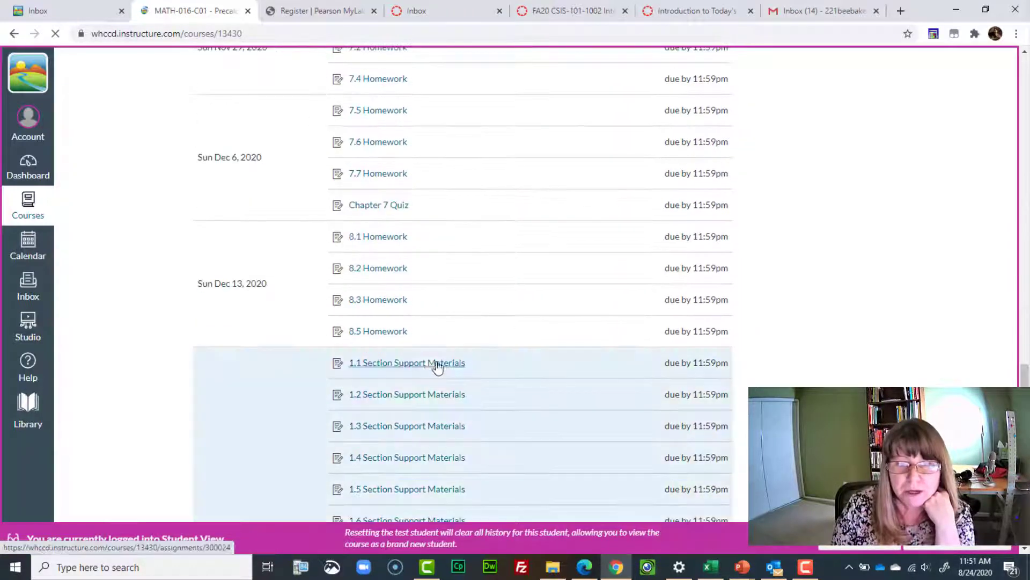
{"action": "left_click", "coordinate": [430, 364]}
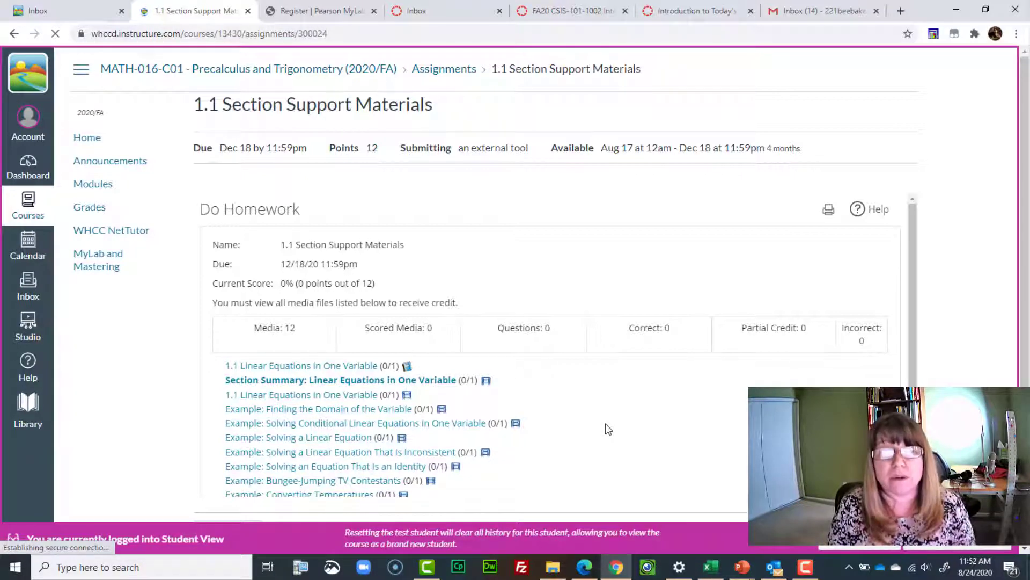
{"action": "scroll", "coordinate": [610, 427], "scroll_direction": "down", "scroll_amount": 2}
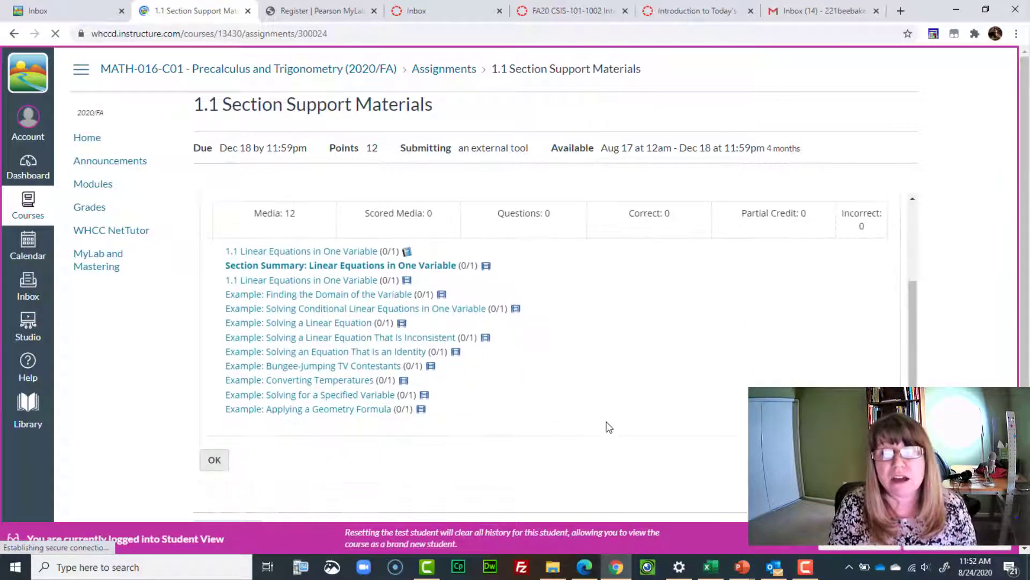
{"action": "scroll", "coordinate": [609, 428], "scroll_direction": "up", "scroll_amount": 2}
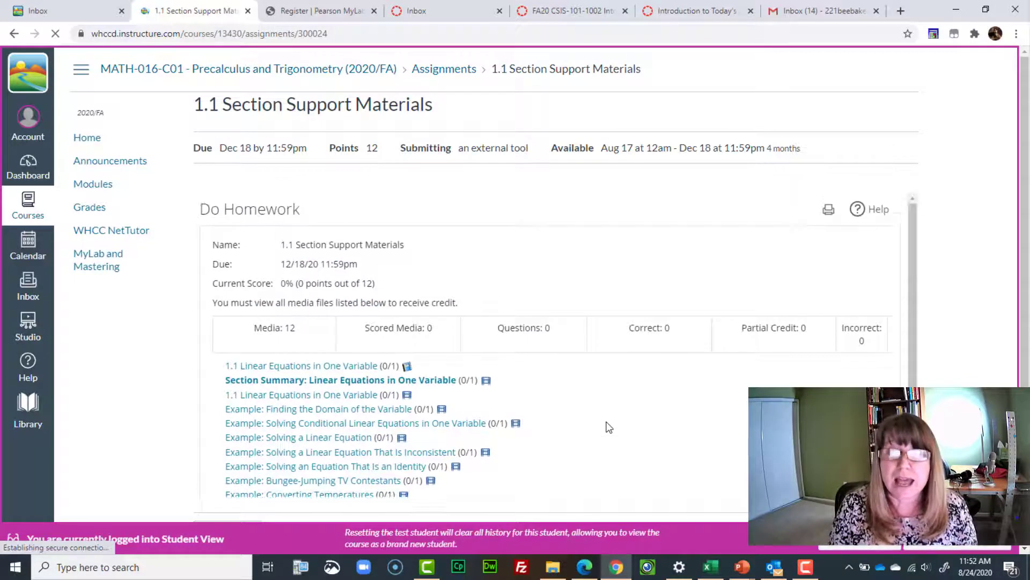